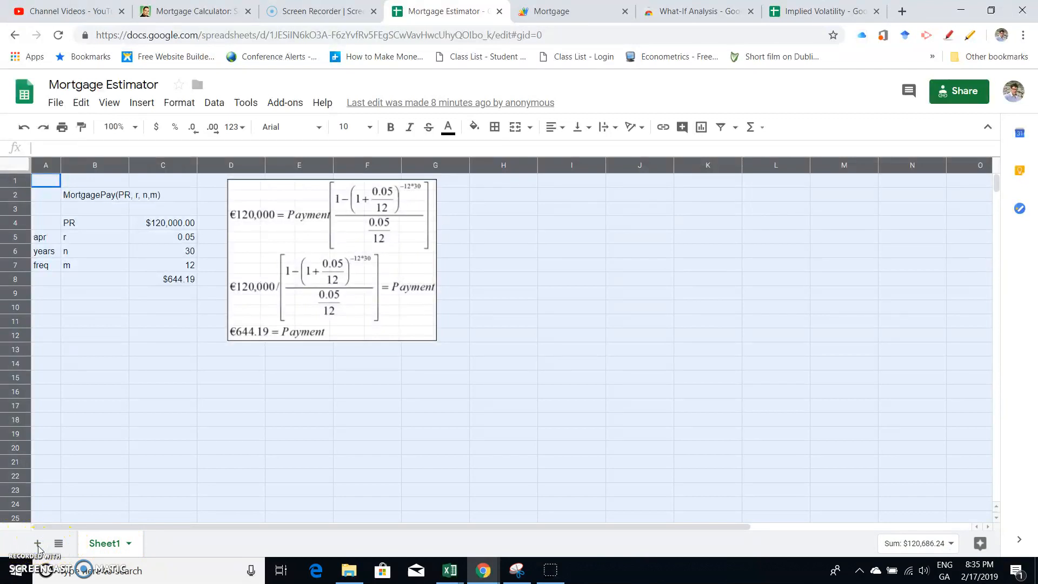
# Add a new sheet and paste the copied Sheet1 mortgage model into it.
pyautogui.click(38, 543)
pyautogui.click(156, 551)
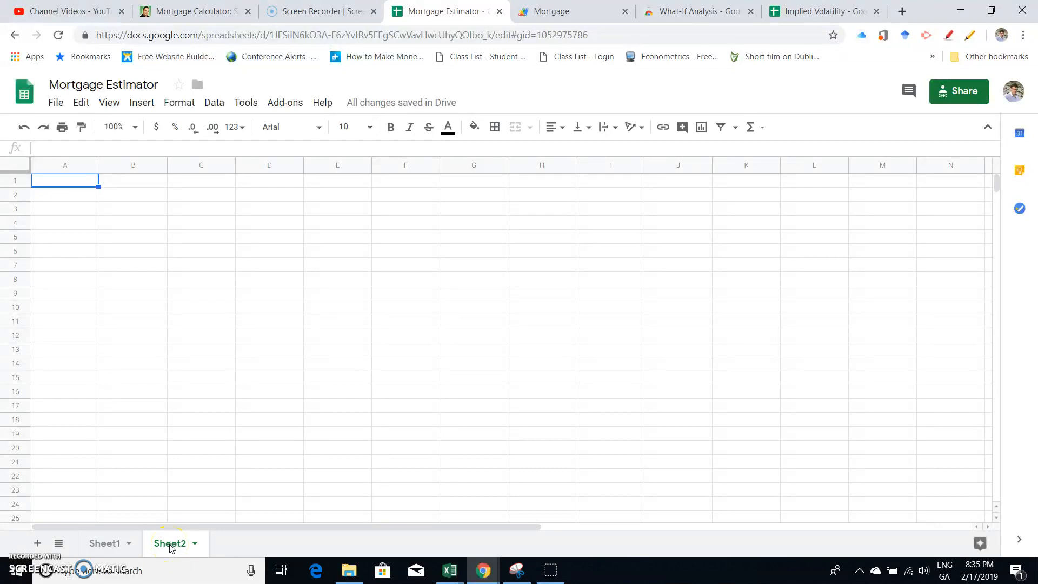
pyautogui.click(82, 104)
pyautogui.click(110, 225)
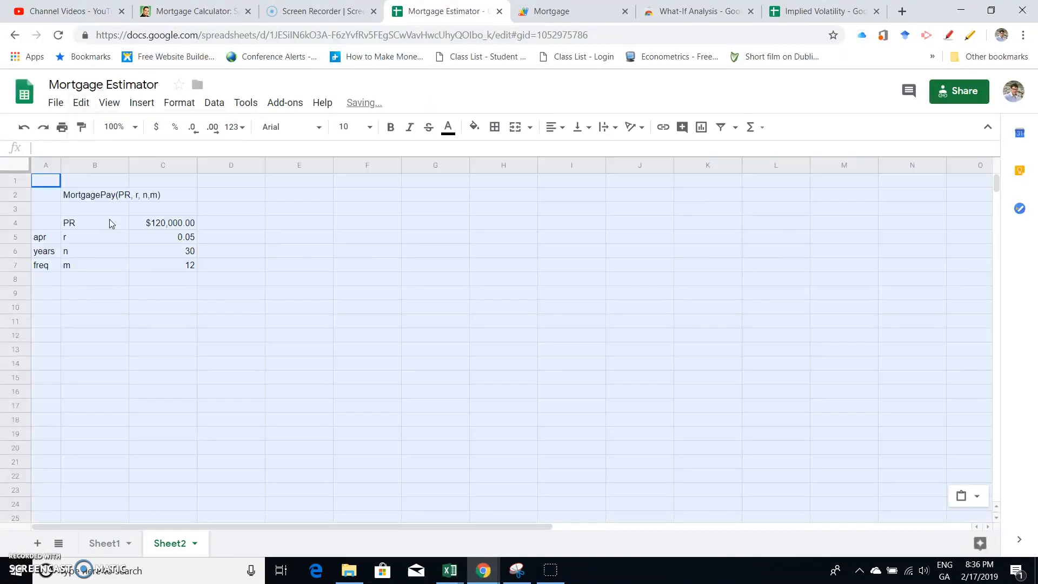
pyautogui.click(109, 222)
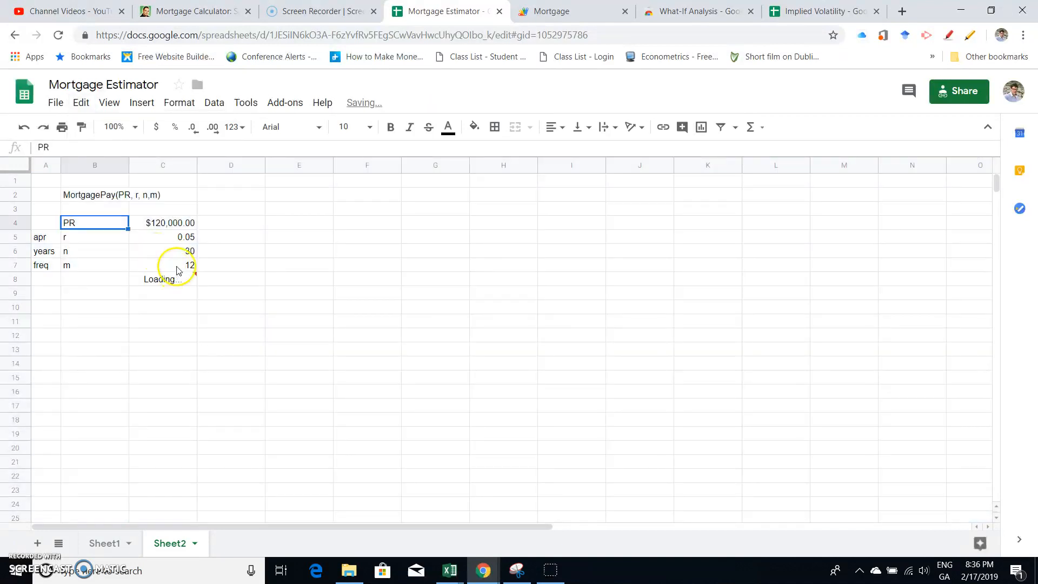
# Examine the MortgagePay formula in cell C8 and close it without changes.
pyautogui.click(178, 282)
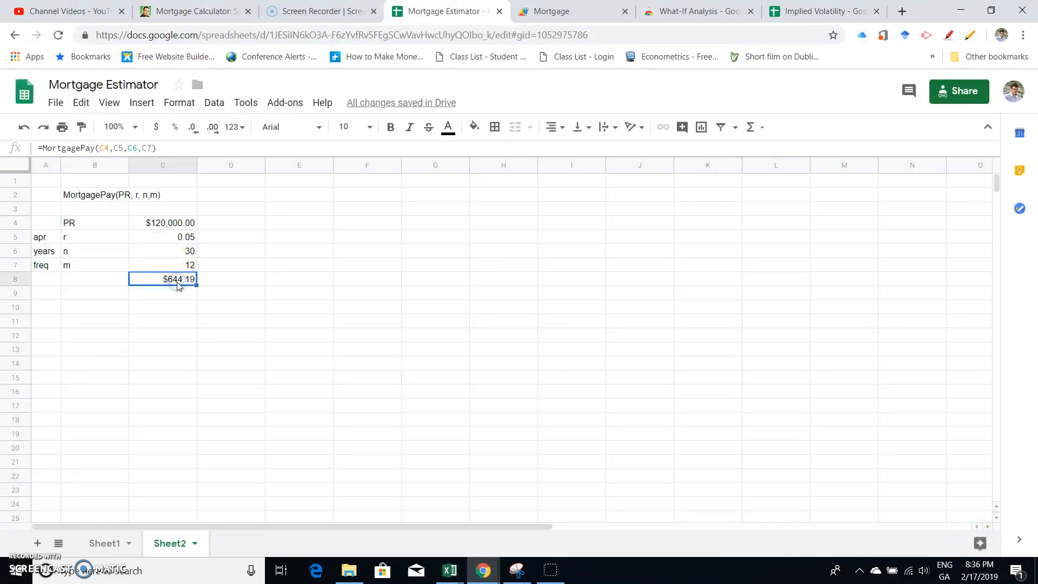
pyautogui.doubleClick(178, 282)
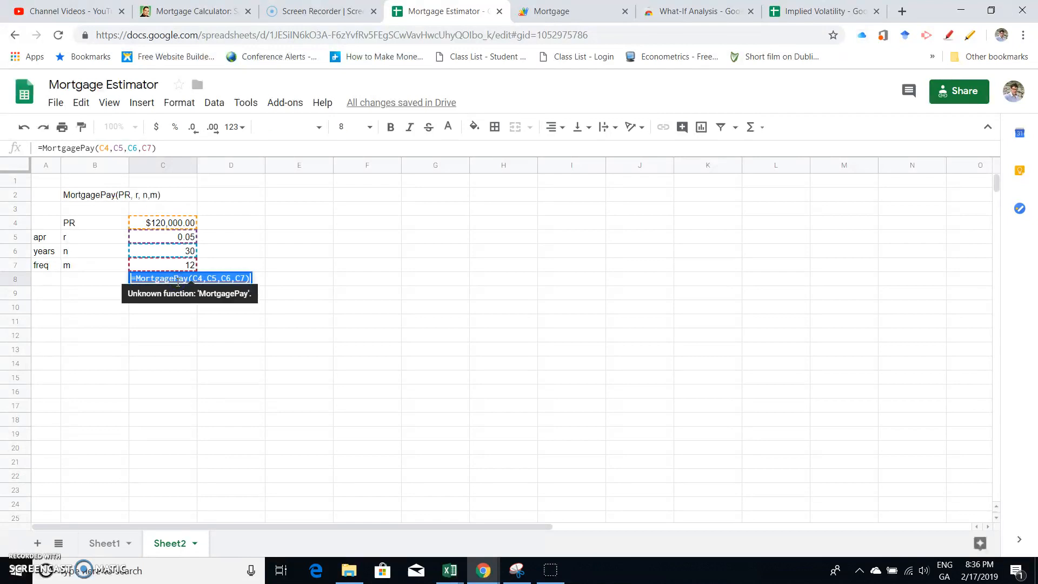
pyautogui.press('Return')
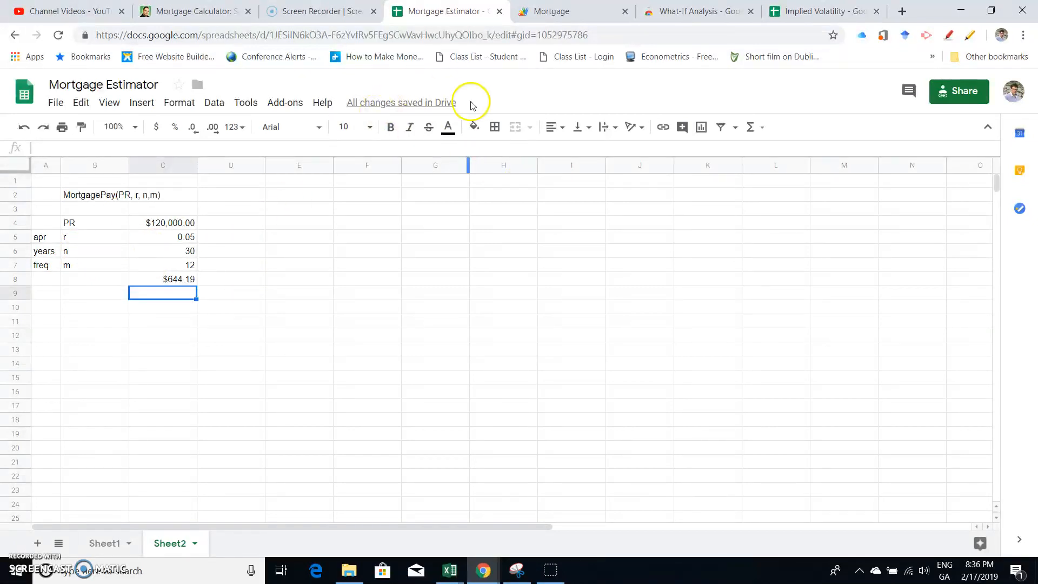
# View the What-If Analysis add-on's web store page and return to the Mortgage Estimator spreadsheet.
pyautogui.click(706, 12)
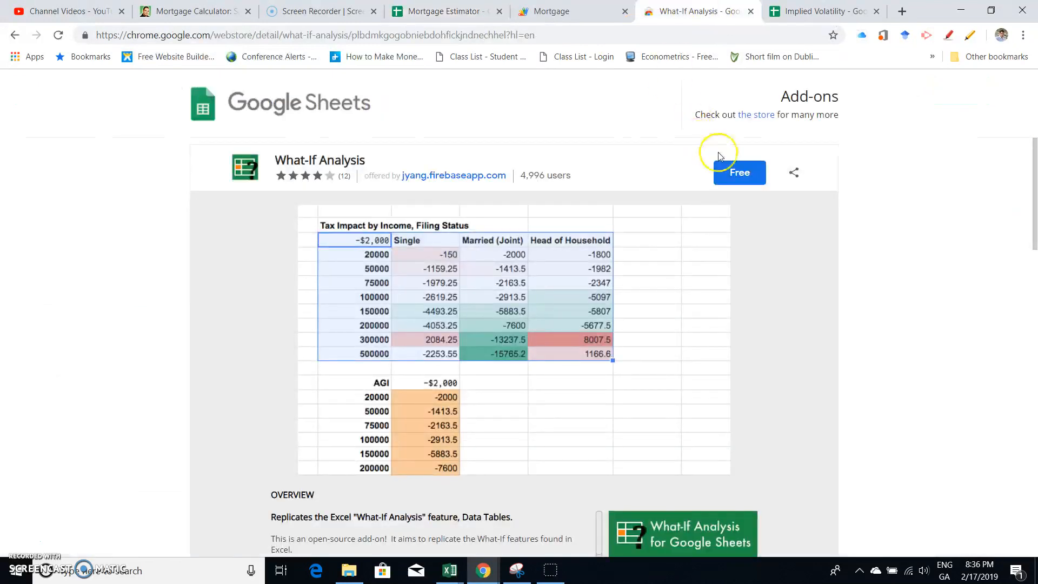
pyautogui.scroll(-1, 456, 384)
pyautogui.scroll(1, 455, 384)
pyautogui.click(425, 12)
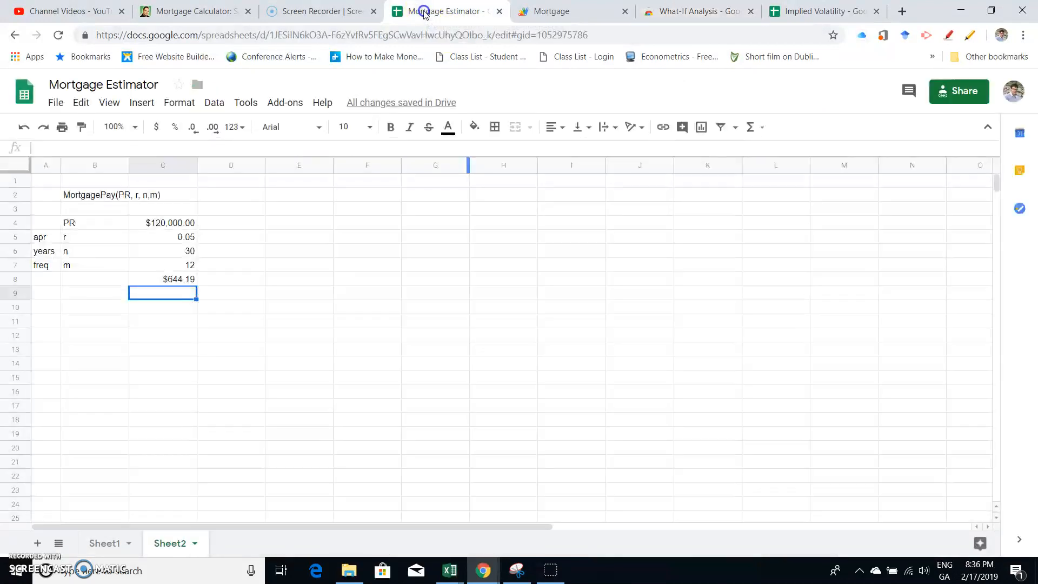
# Search the add-on store for "what if analysis", view the What-If Analysis details page, and close the store.
pyautogui.click(285, 105)
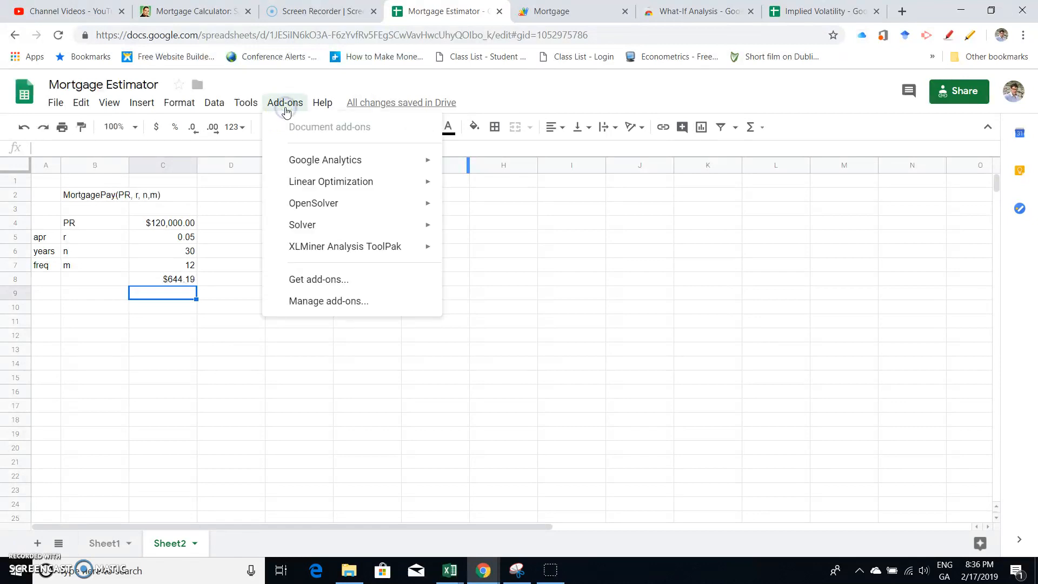
pyautogui.click(311, 286)
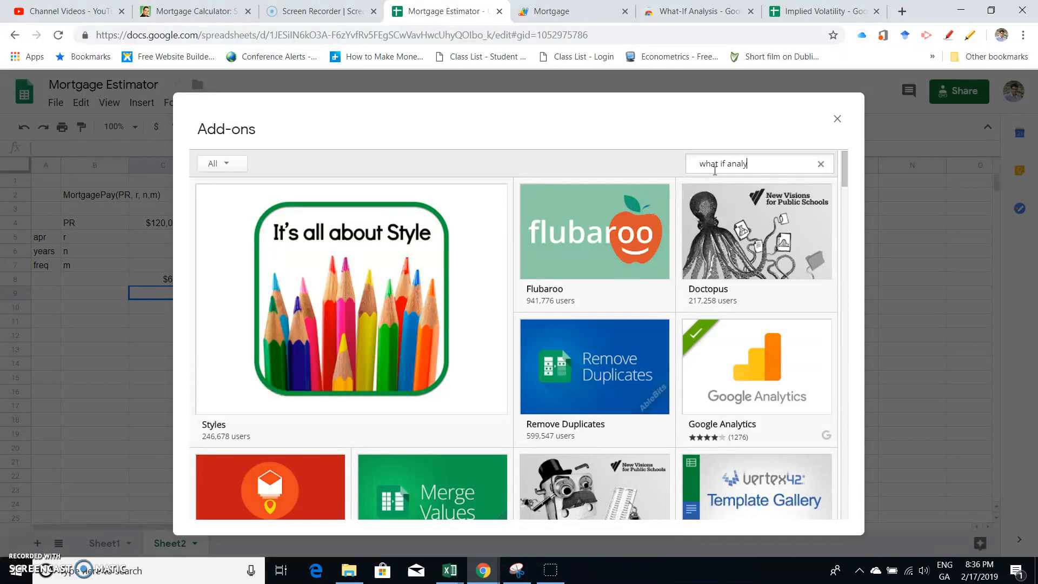
pyautogui.press('Return')
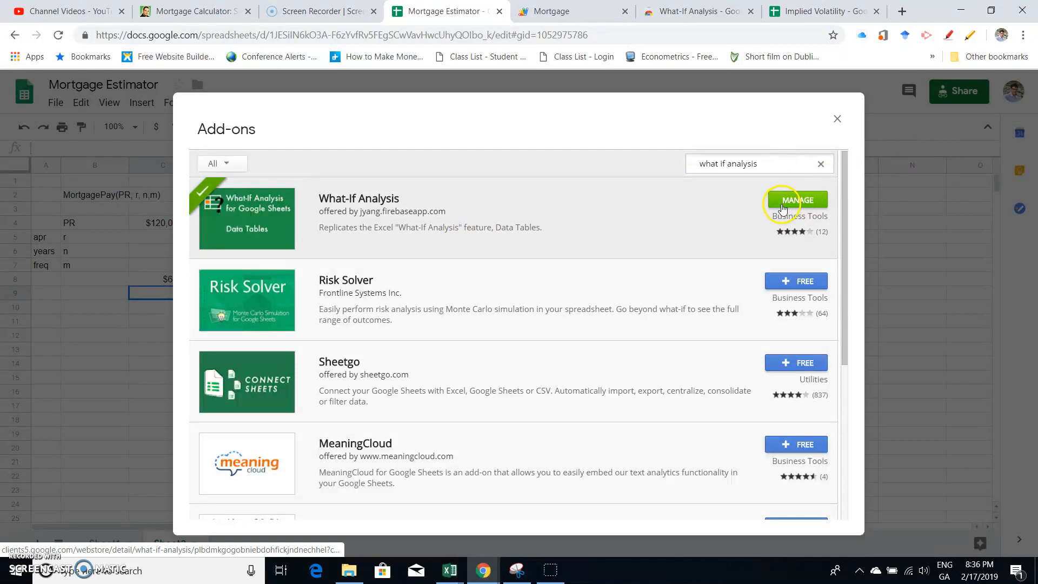
pyautogui.click(787, 201)
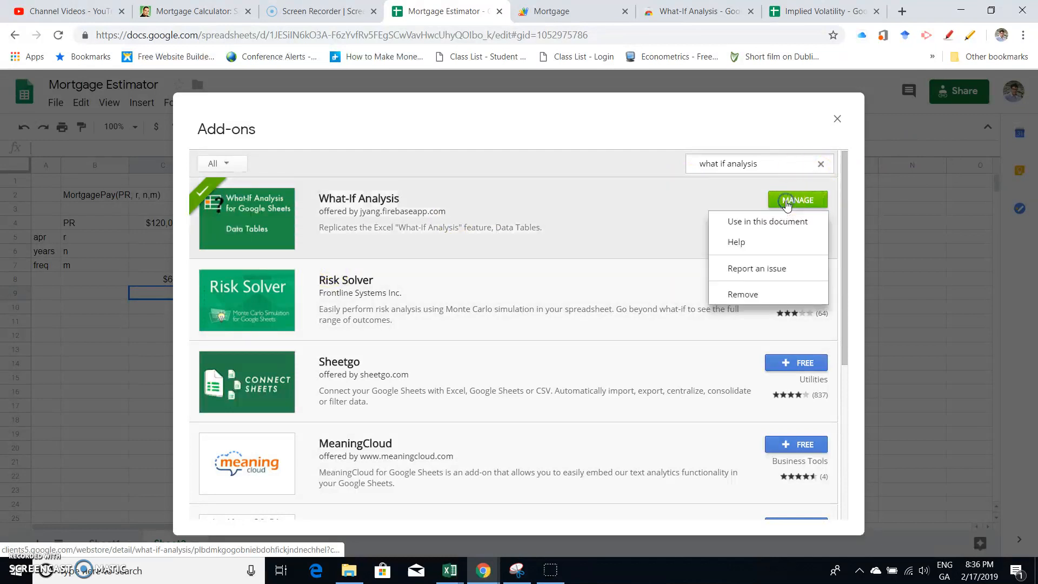
pyautogui.click(623, 221)
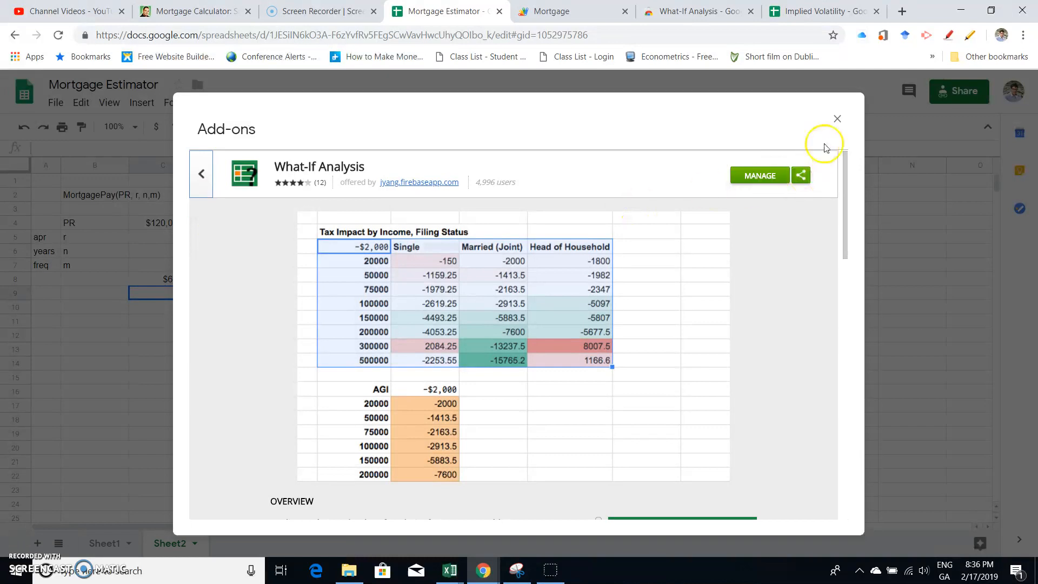
pyautogui.click(838, 119)
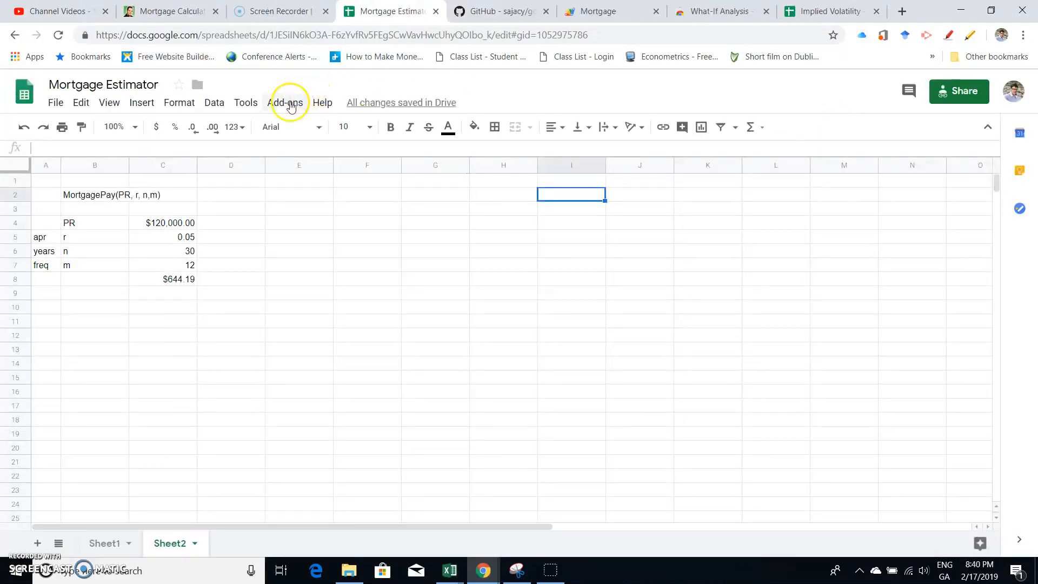
pyautogui.click(284, 103)
pyautogui.moveTo(318, 246)
pyautogui.click(421, 241)
pyautogui.click(496, 253)
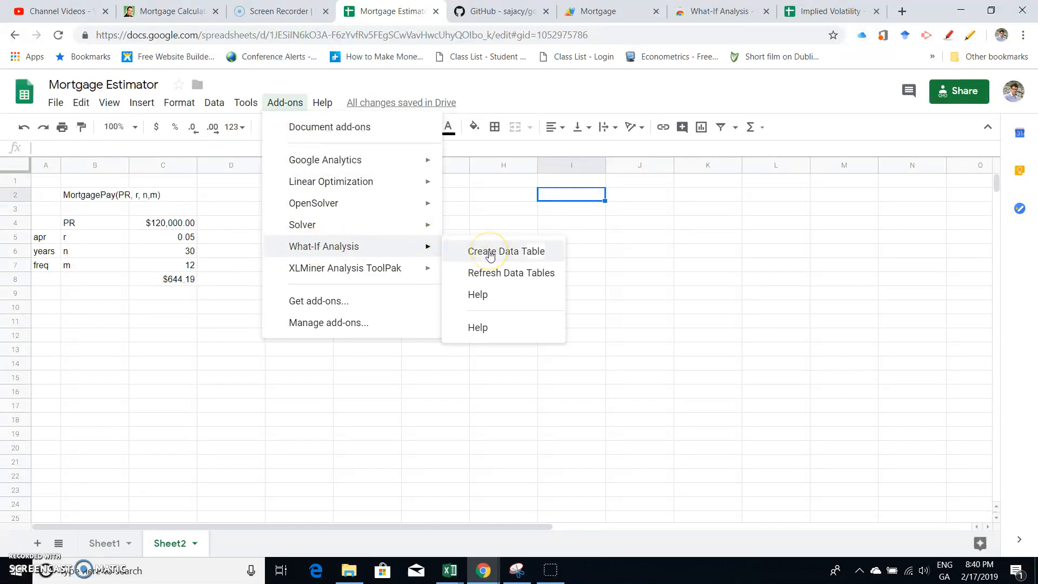
pyautogui.click(219, 290)
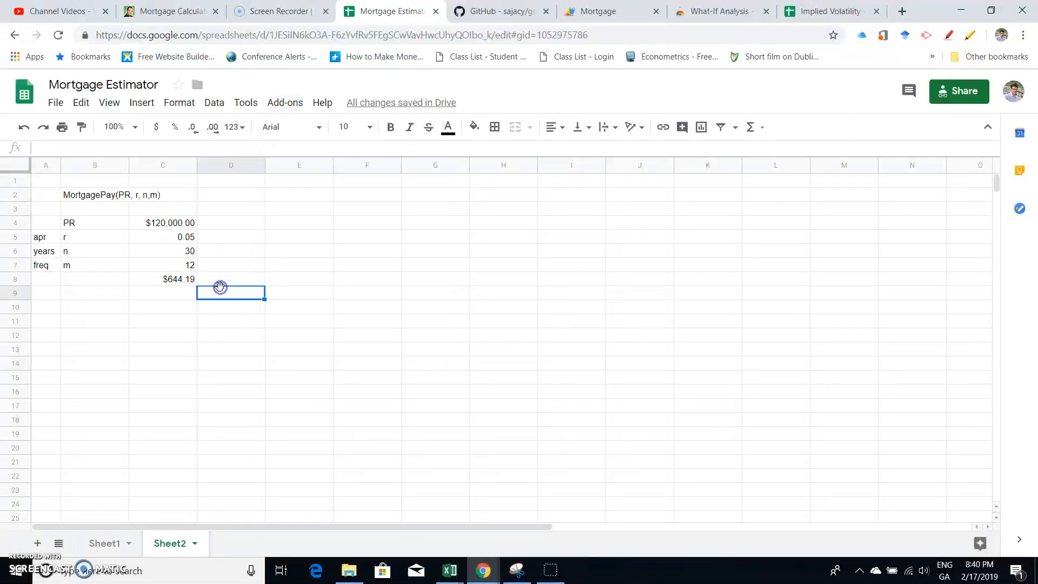
# Link cell F3 to the payment result with the formula =C8.
pyautogui.click(345, 211)
pyautogui.write('=')
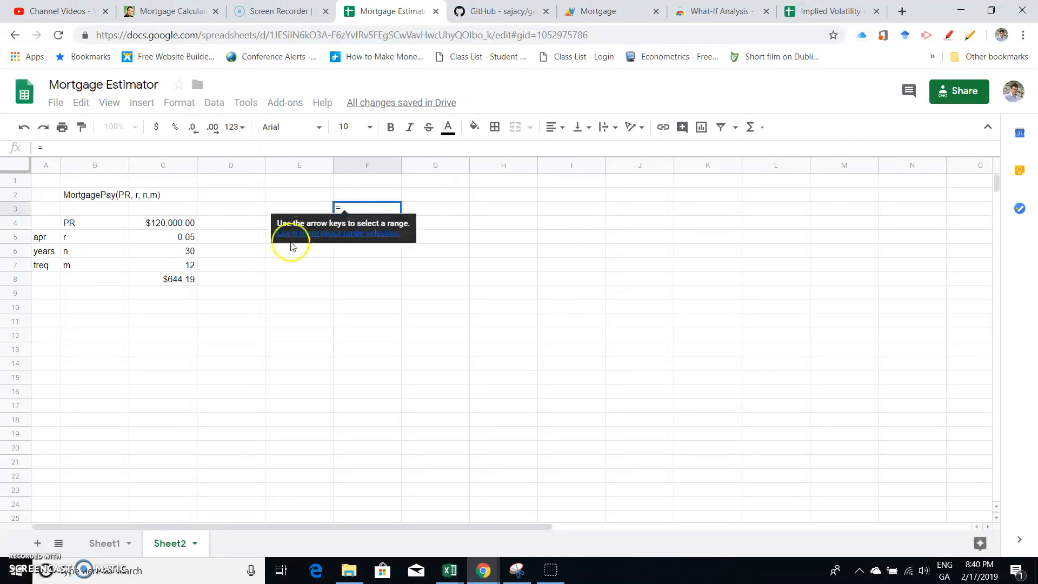
pyautogui.click(170, 278)
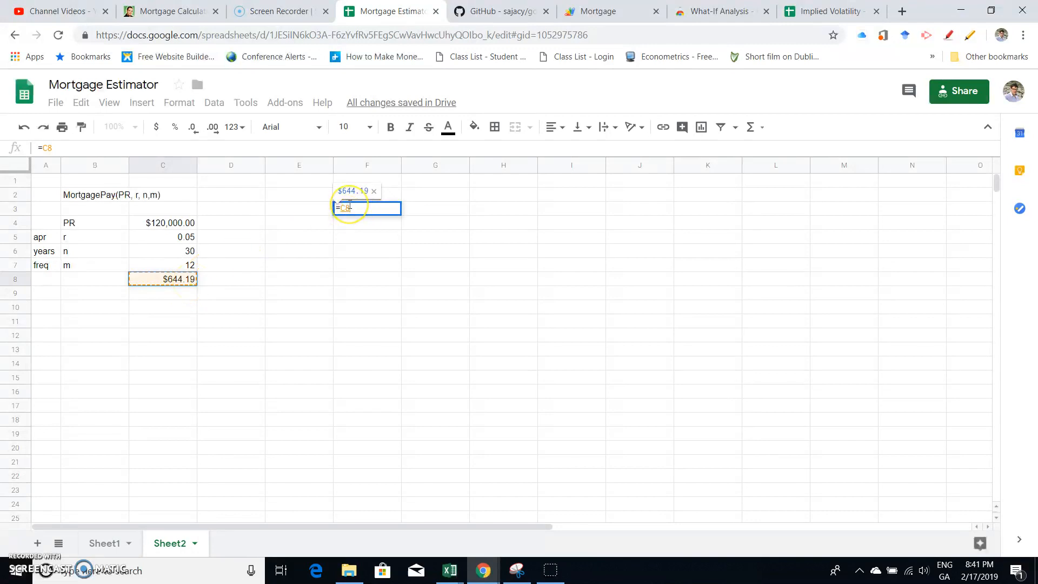
pyautogui.press('Return')
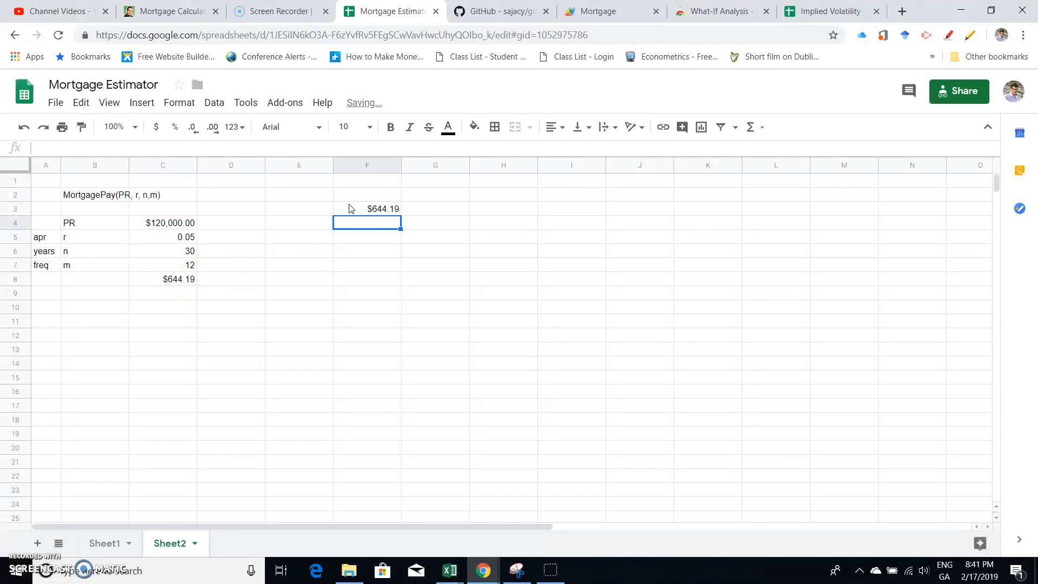
# Fill E4:E20 with interest rates from 0.01 to 0.17 in steps of 0.01.
pyautogui.click(312, 224)
pyautogui.write('0')
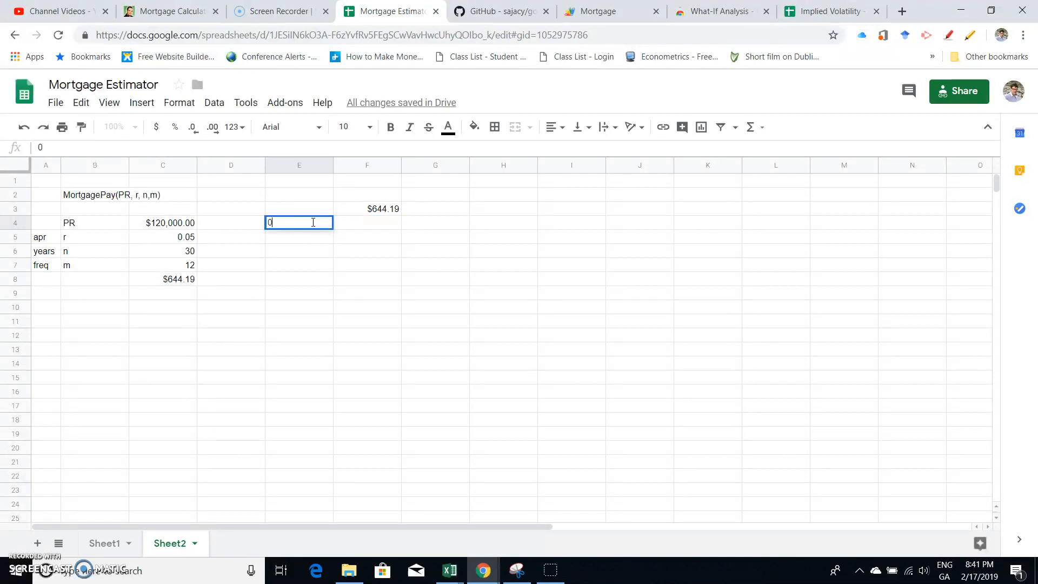
pyautogui.write('.01')
pyautogui.press('Return')
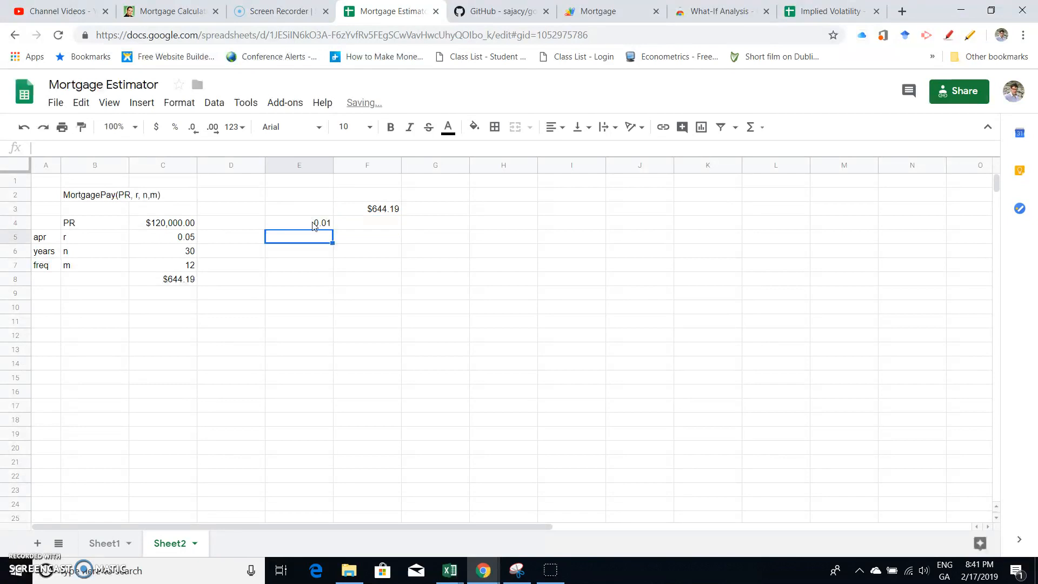
pyautogui.write('0.02')
pyautogui.press('Return')
pyautogui.moveTo(315, 226); pyautogui.dragTo(329, 447)
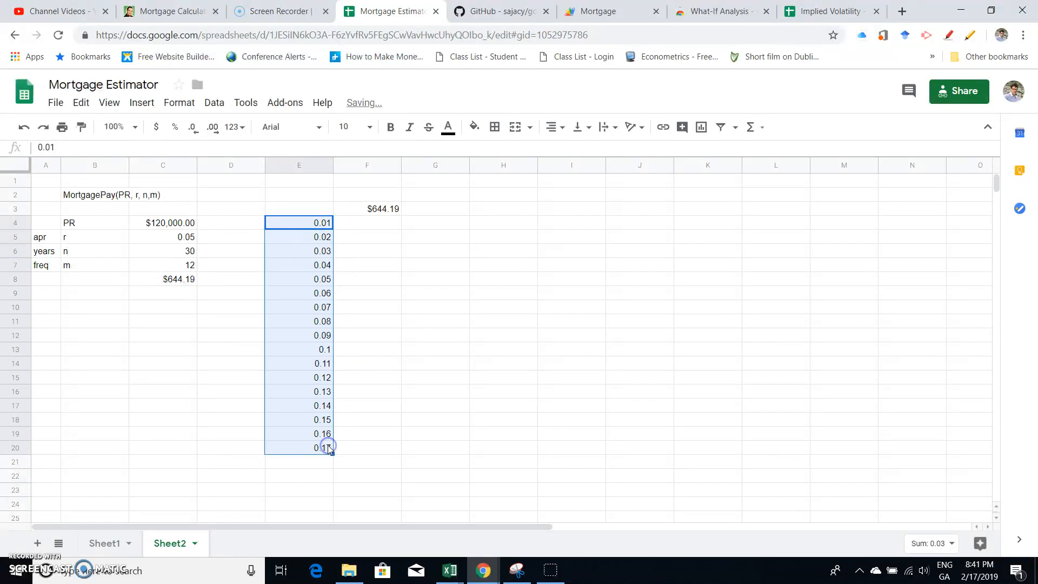
# Create a What-If Analysis data table over E3:F20 with C5 as the column input cell.
pyautogui.moveTo(299, 209); pyautogui.dragTo(383, 449)
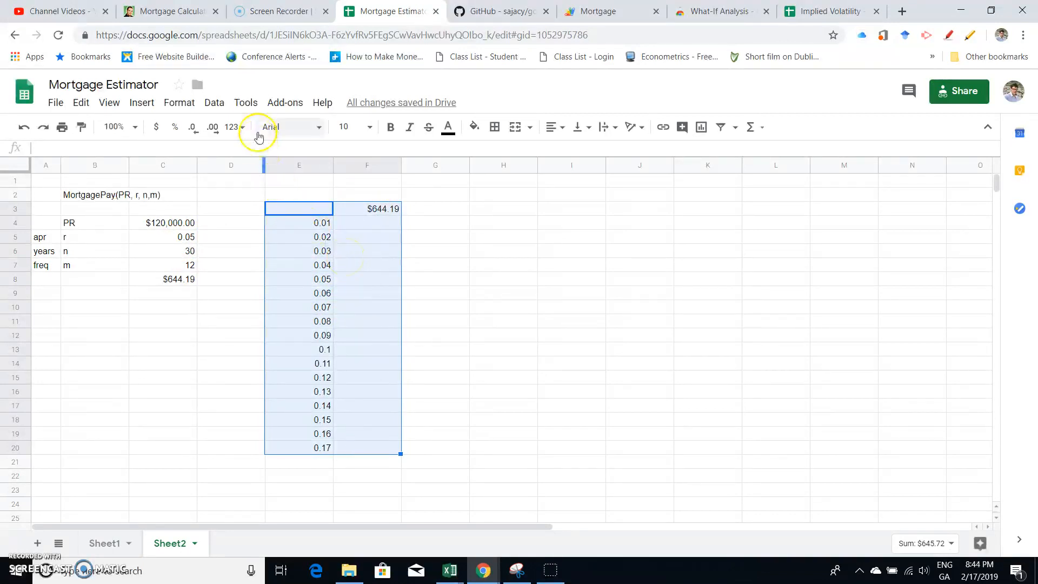
pyautogui.click(276, 108)
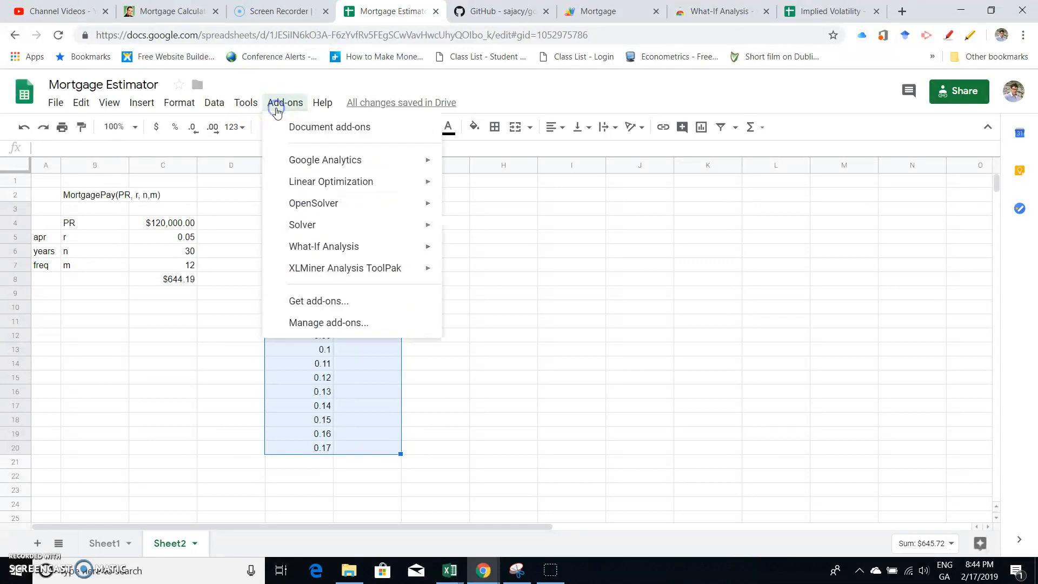
pyautogui.click(357, 248)
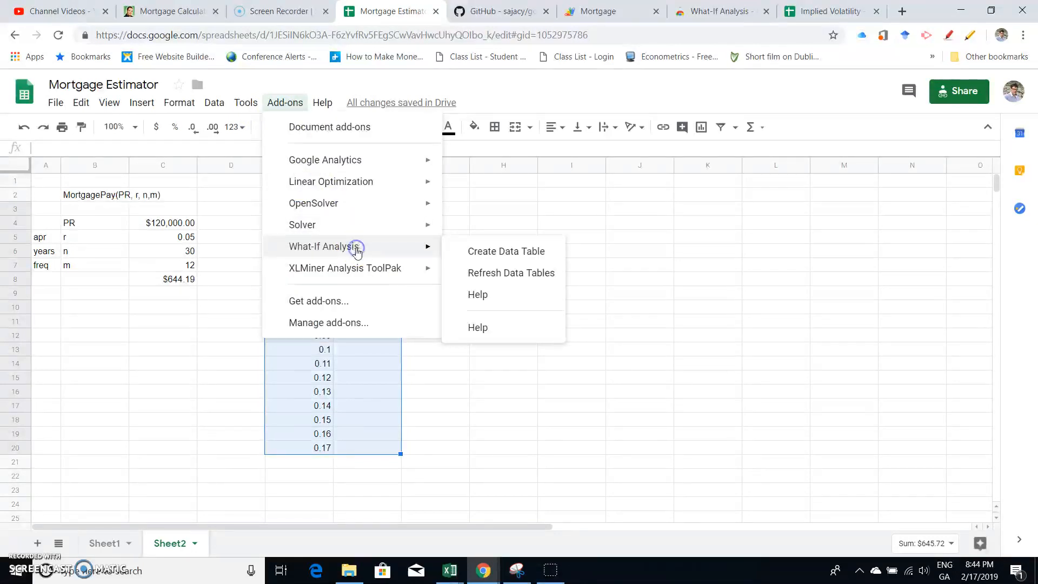
pyautogui.click(485, 254)
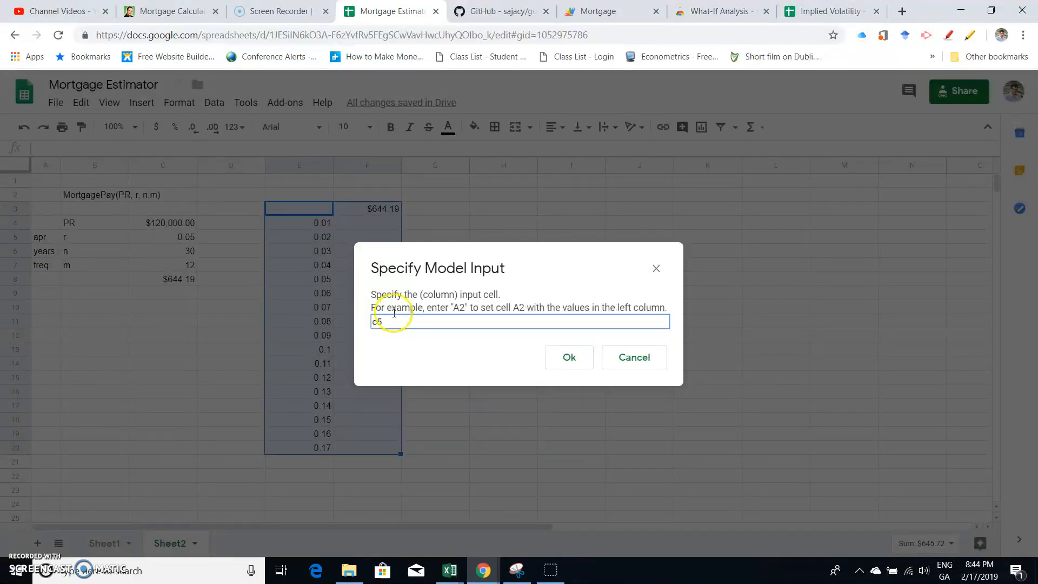
pyautogui.click(568, 358)
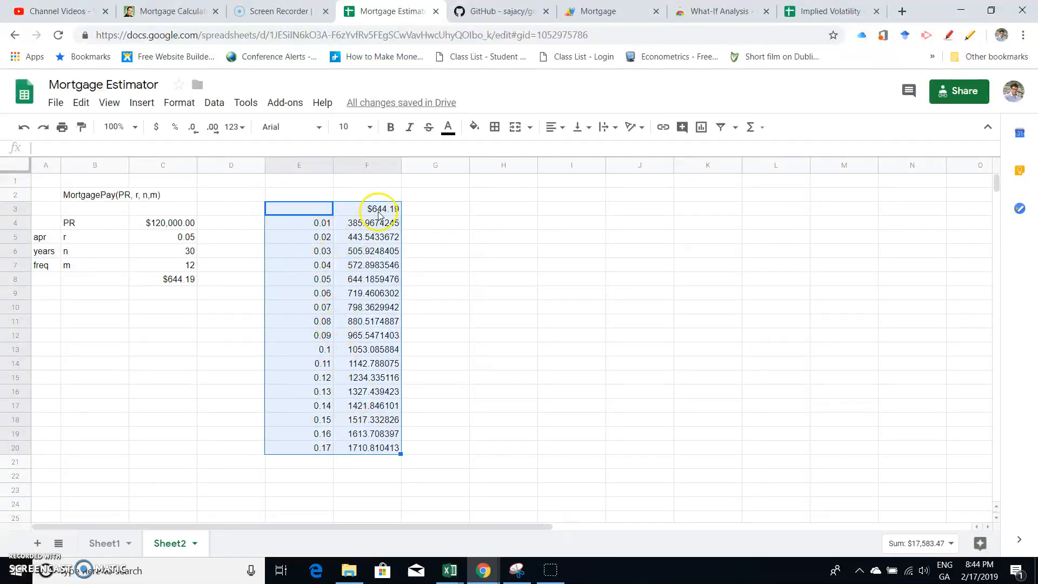
# Format the calculated payments in F4:F20 as currency.
pyautogui.moveTo(366, 223); pyautogui.dragTo(371, 441)
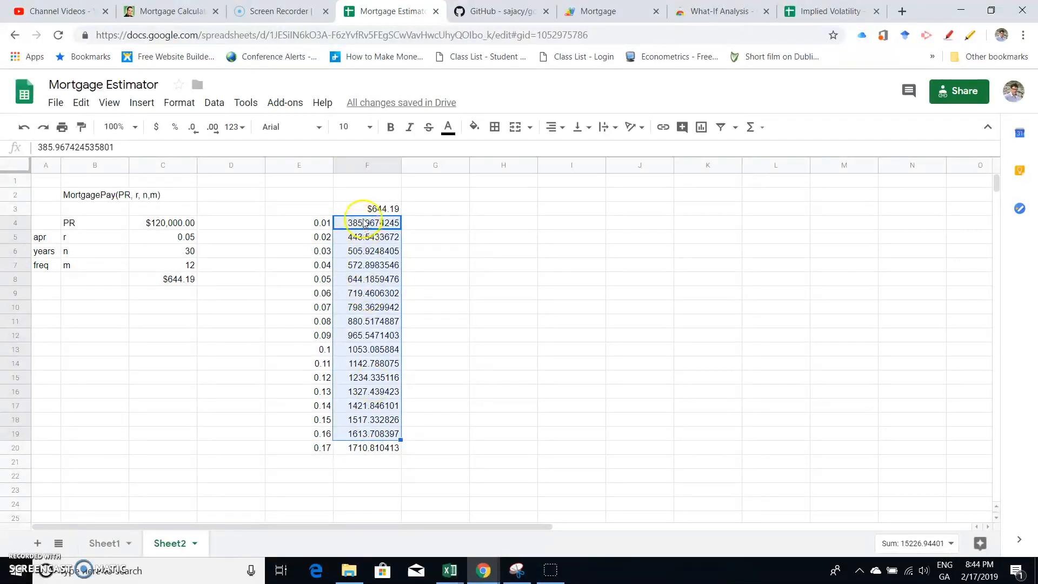
pyautogui.moveTo(366, 223); pyautogui.dragTo(378, 447)
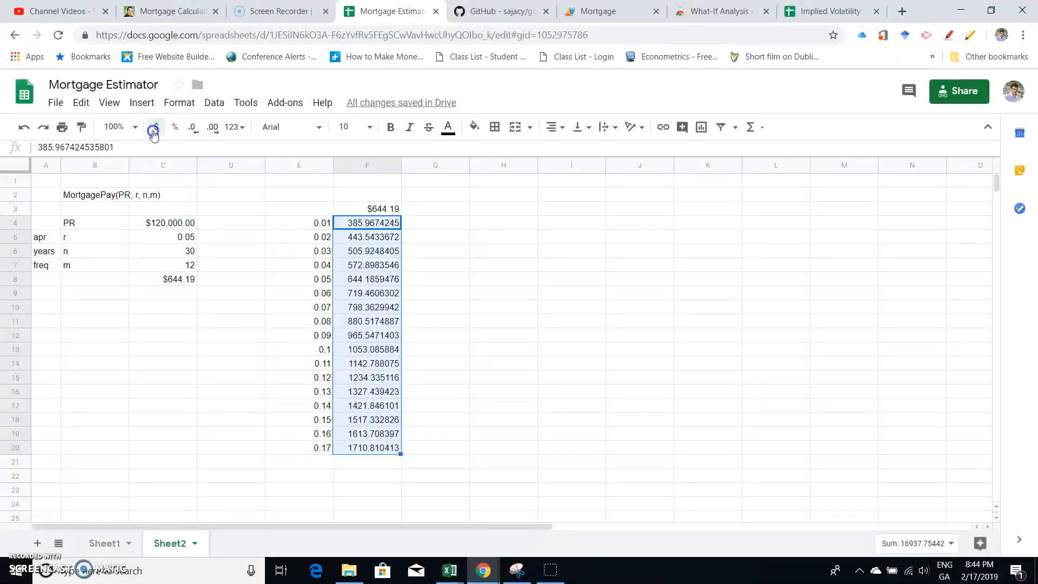
pyautogui.click(155, 129)
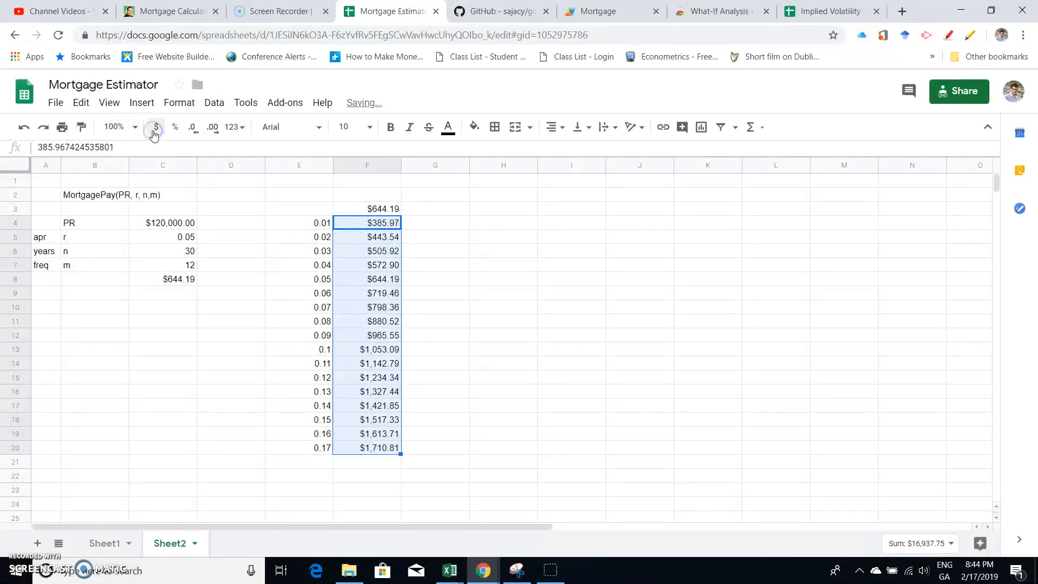
# Compare the data table's 0.05 rate row with the model's payment in C8.
pyautogui.click(316, 279)
pyautogui.moveTo(344, 281); pyautogui.dragTo(346, 281)
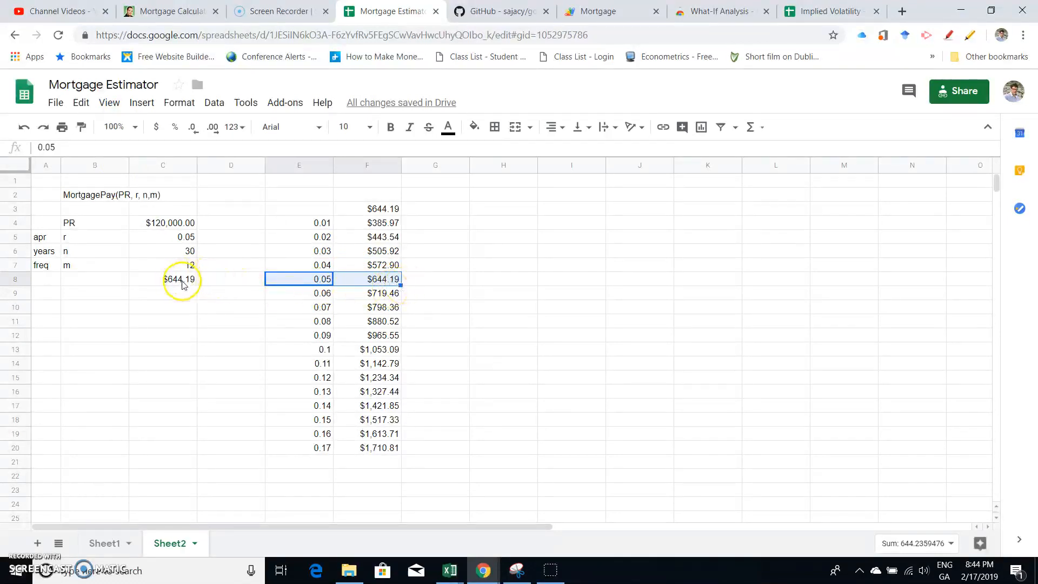
pyautogui.click(476, 298)
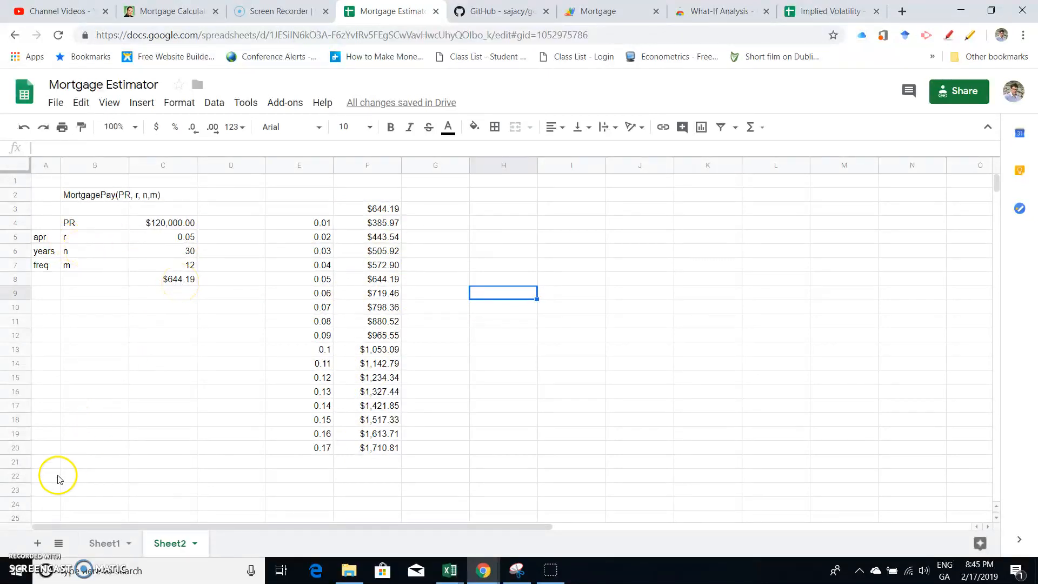
pyautogui.click(285, 102)
pyautogui.moveTo(325, 248)
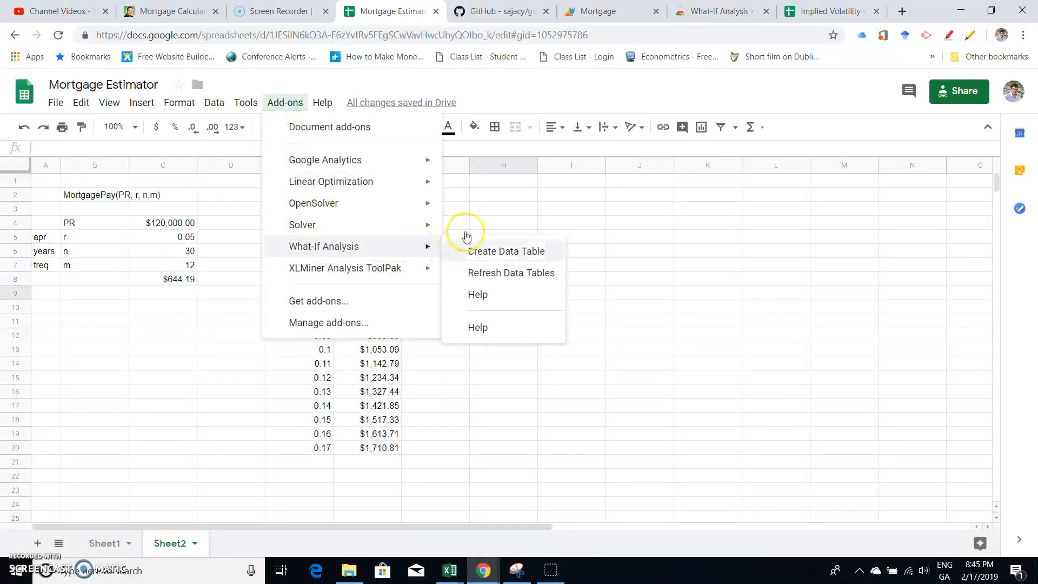
pyautogui.click(510, 227)
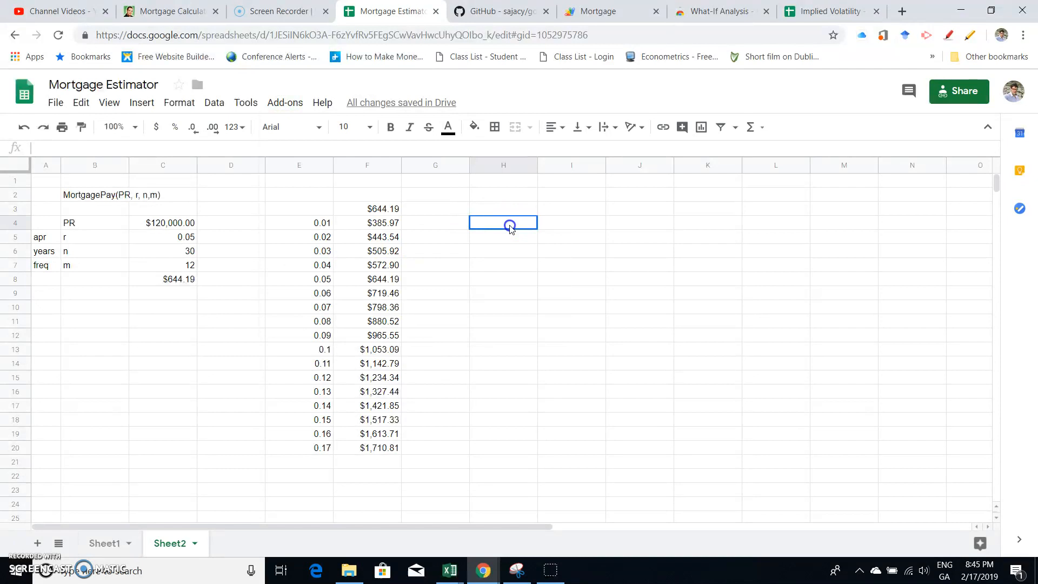
# Open the add-on store and search it for "what if analysis".
pyautogui.click(280, 105)
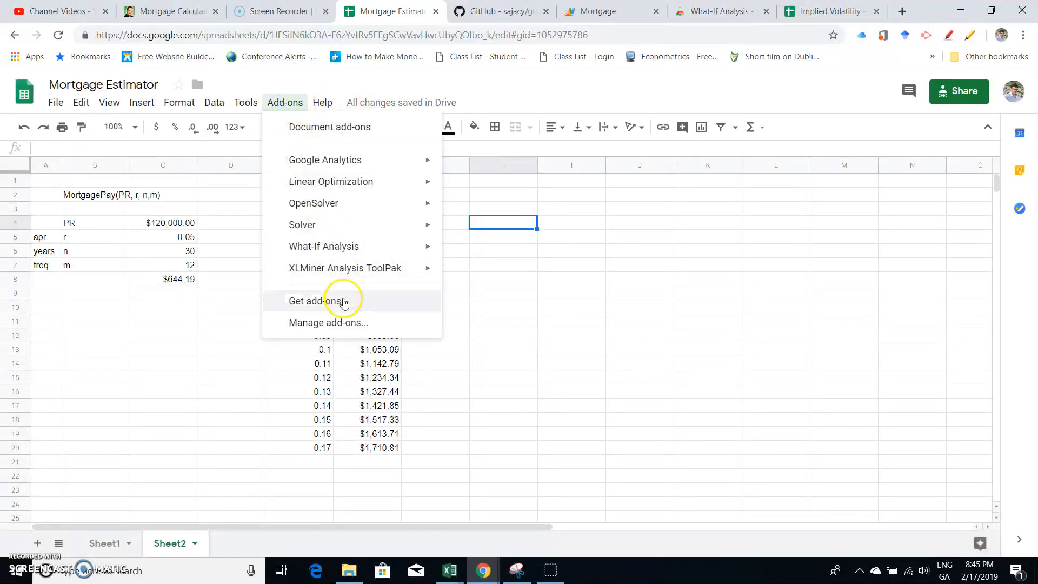
pyautogui.click(343, 301)
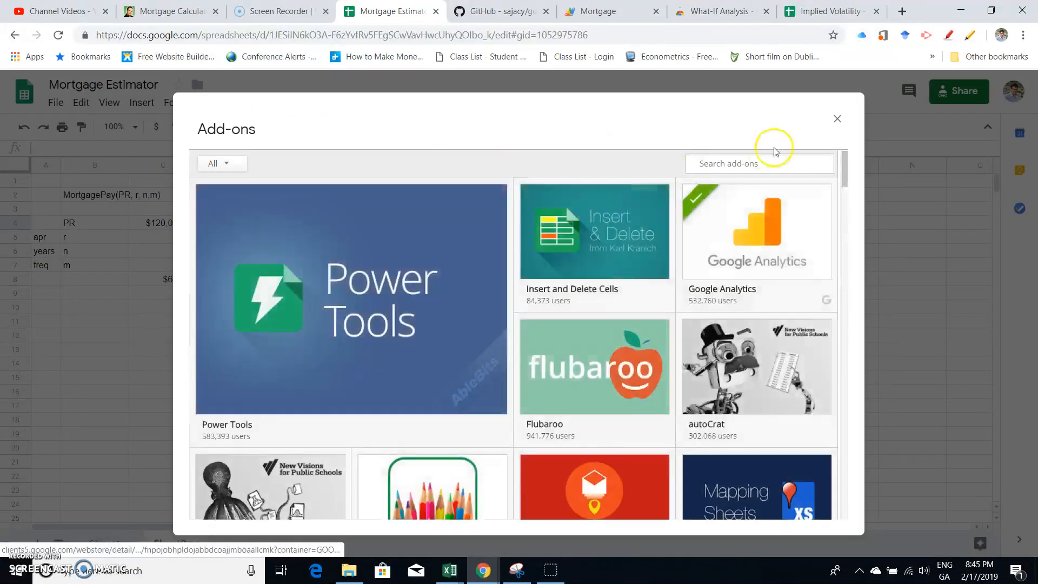
pyautogui.click(722, 165)
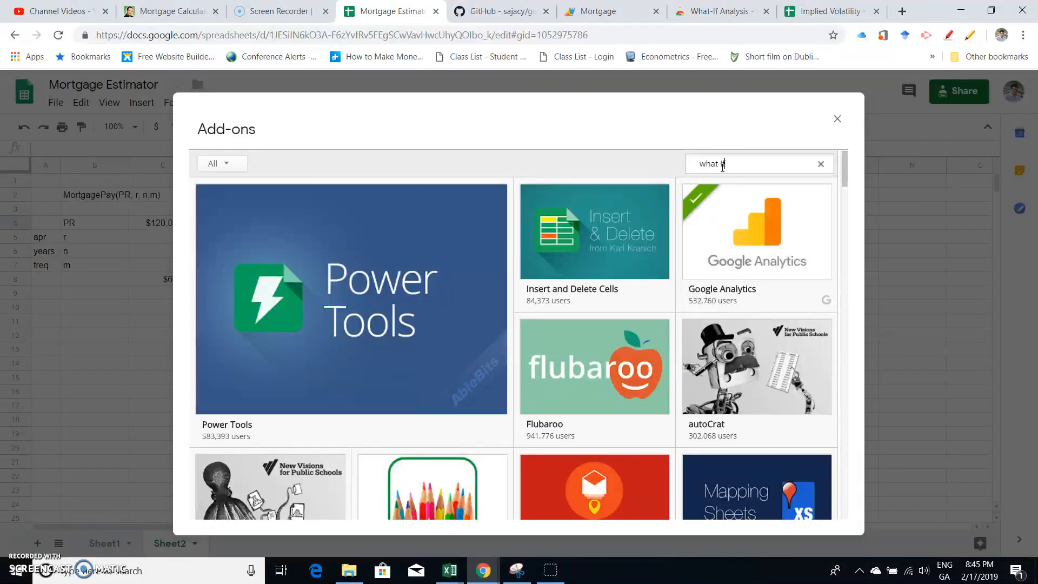
pyautogui.write('nal')
pyautogui.write('yiss')
pyautogui.write('sis')
pyautogui.press('Return')
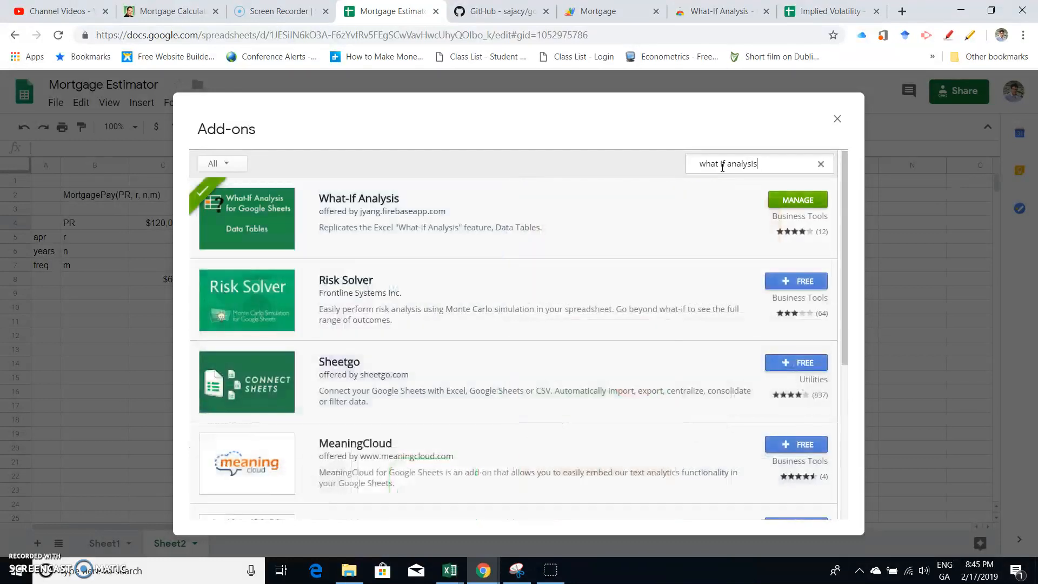